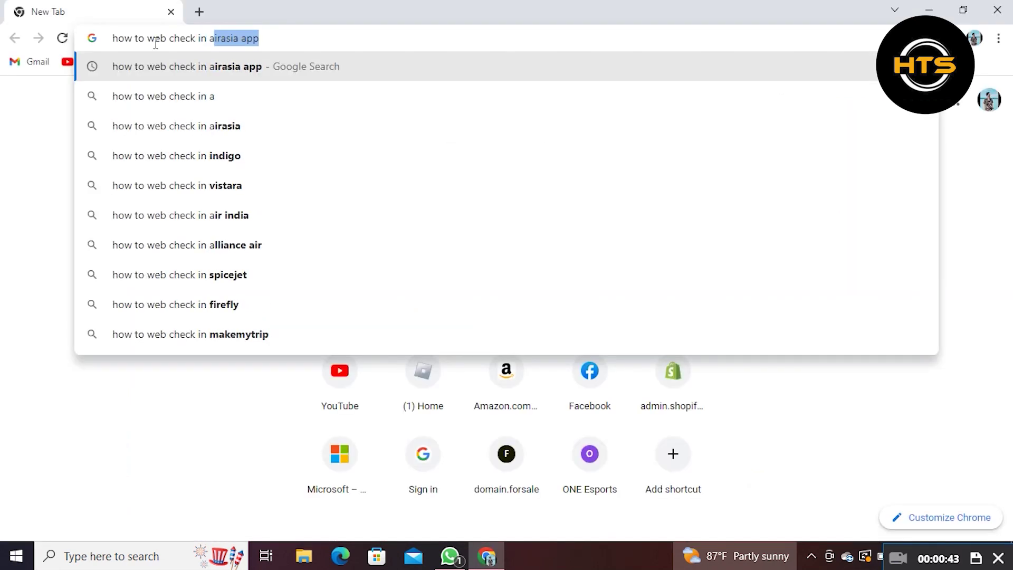
text(irasi)
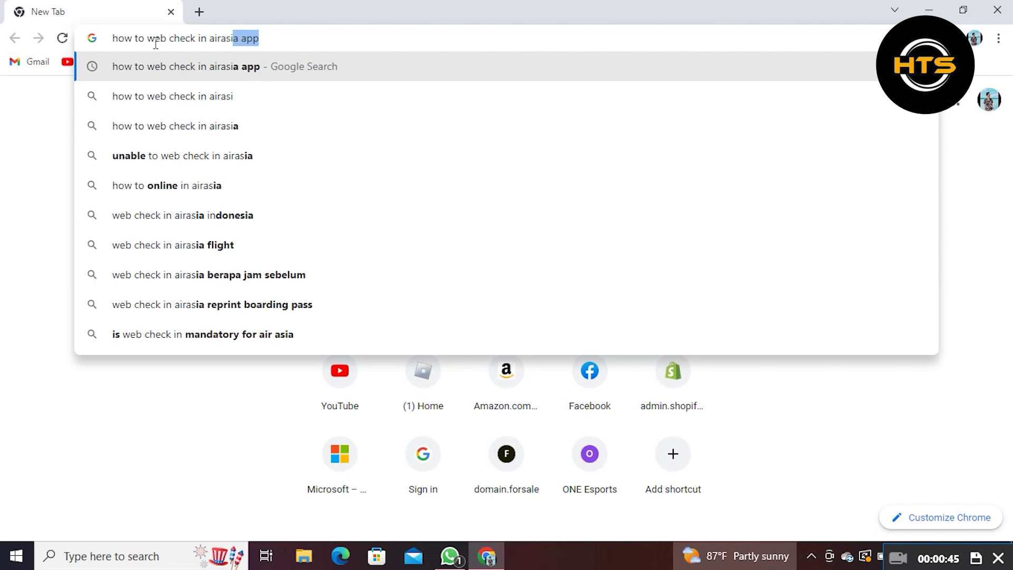
Search Google for 'how to web check in airasia app'
key(Return)
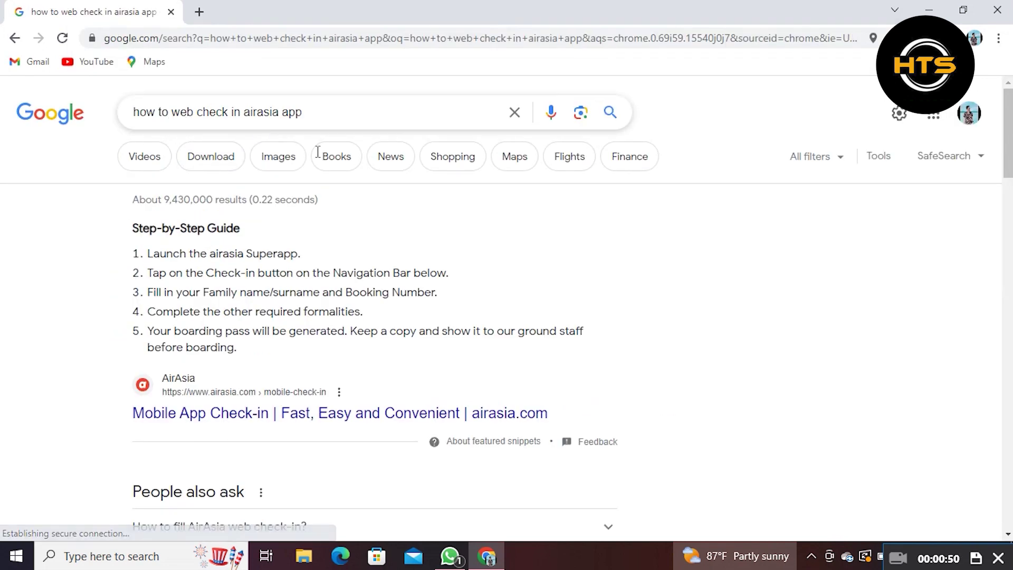
scroll(112, 261, down, 1)
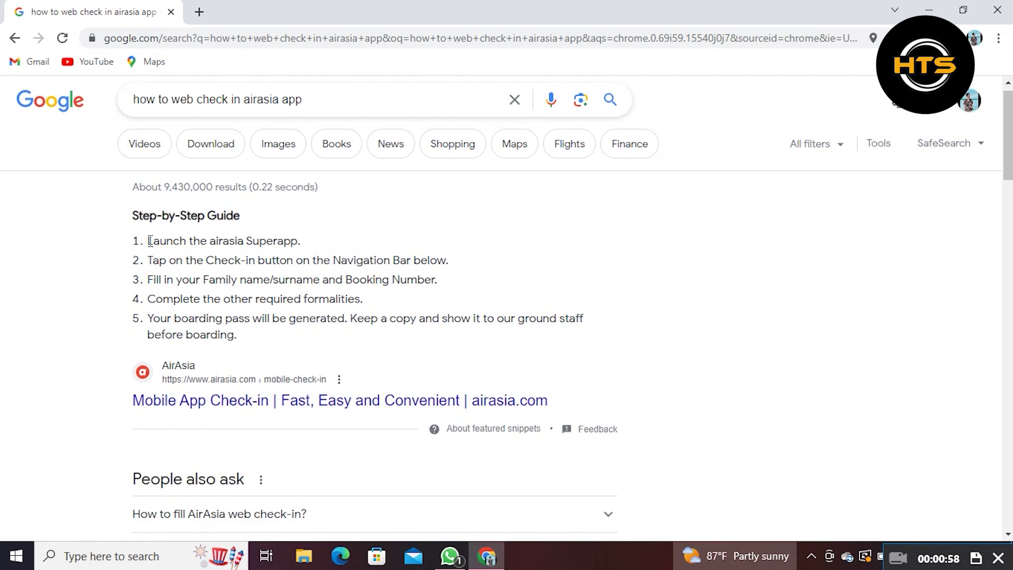
drag(149, 240, 303, 241)
click(343, 236)
drag(147, 260, 453, 279)
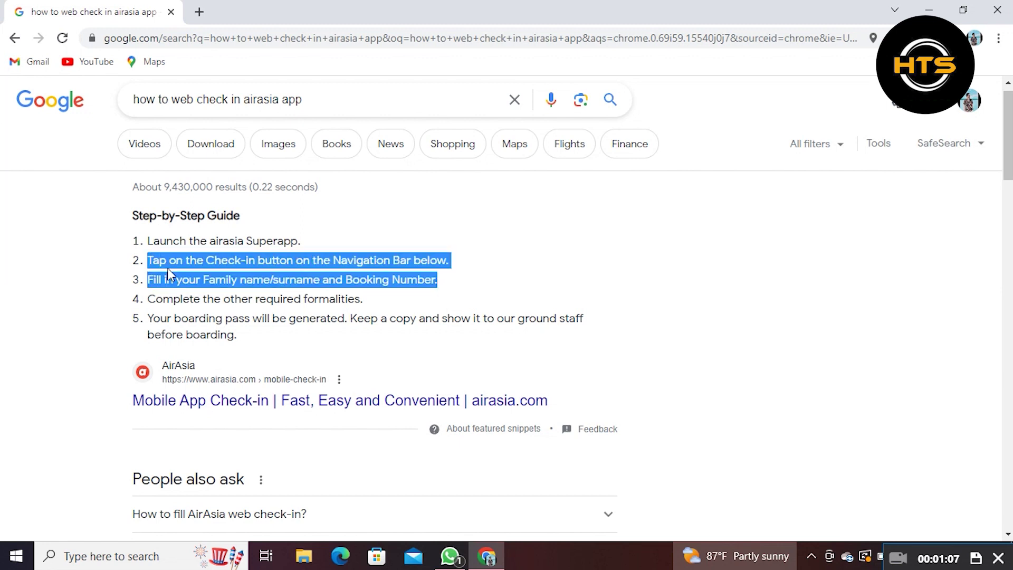
click(440, 245)
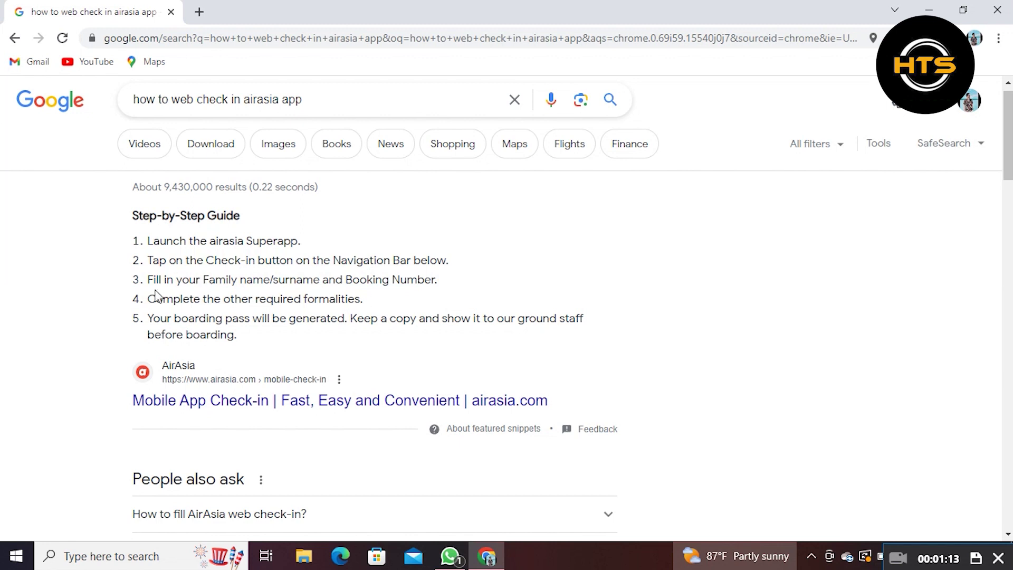
drag(148, 298, 364, 298)
click(371, 298)
drag(149, 320, 567, 338)
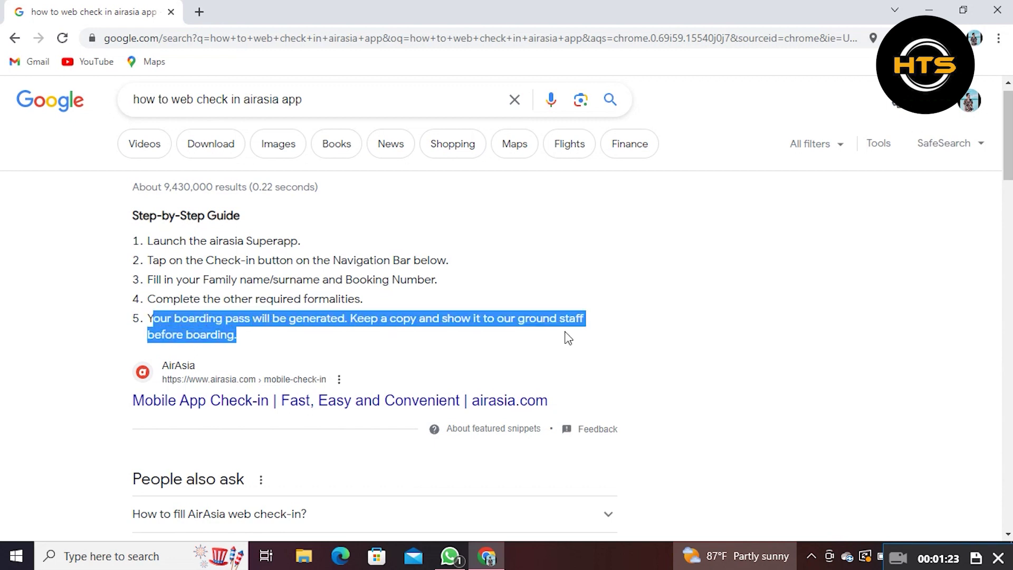
click(288, 345)
scroll(521, 245, up, 1)
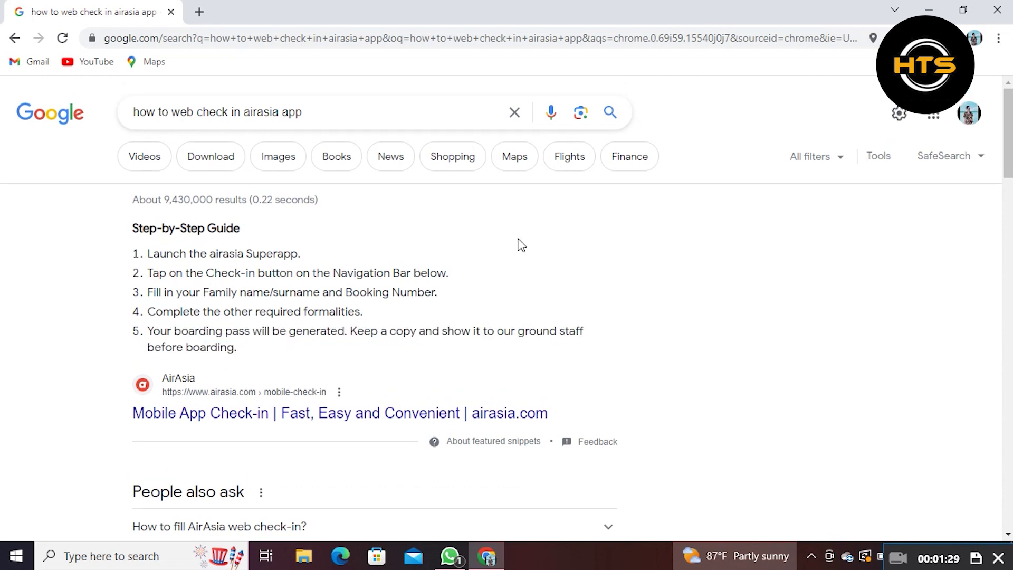